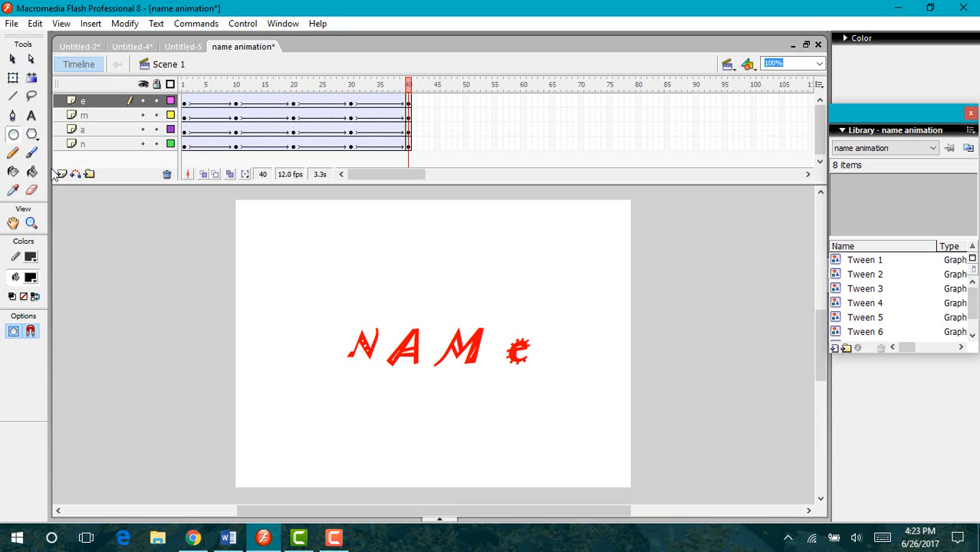
# - Add a new layer above layer e and name it sound
pyautogui.click(61, 174)
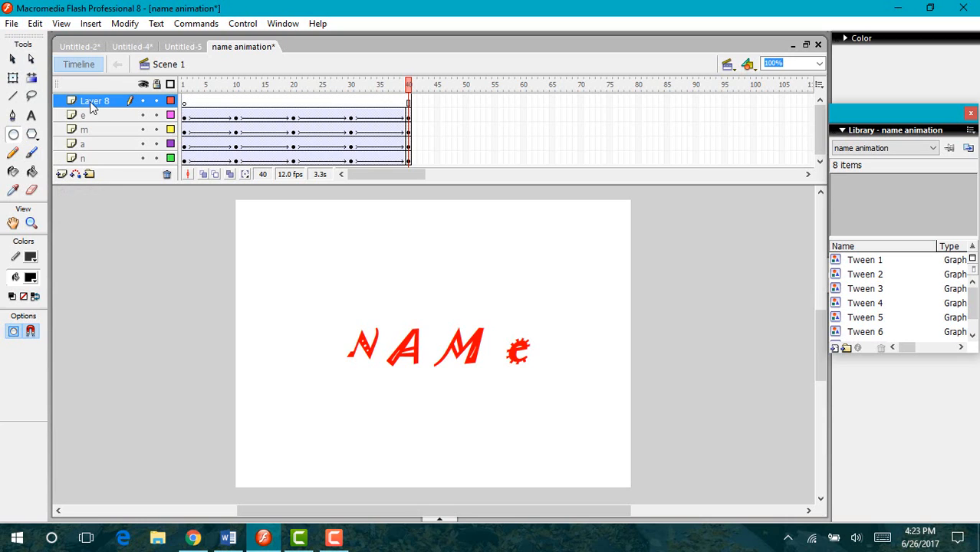
pyautogui.doubleClick(95, 102)
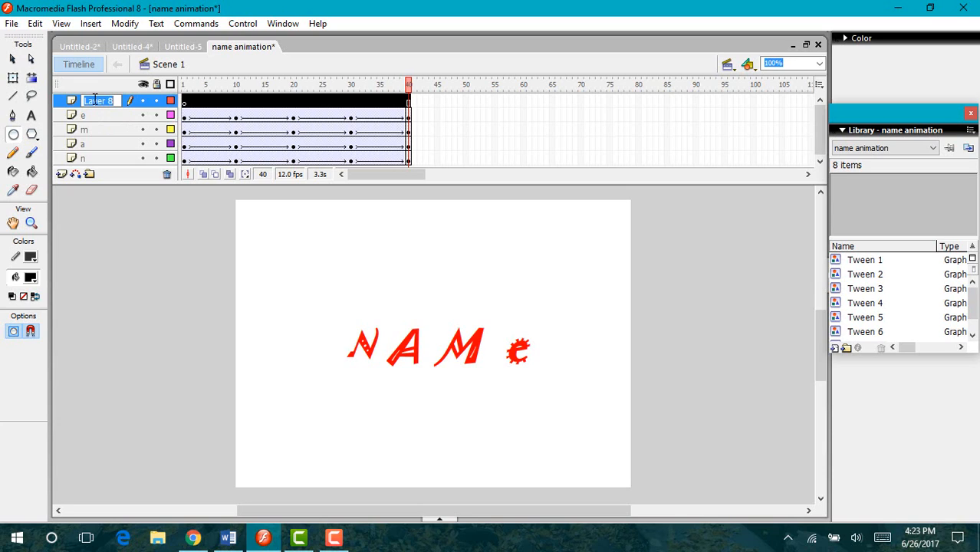
pyautogui.write('sound')
pyautogui.click(142, 225)
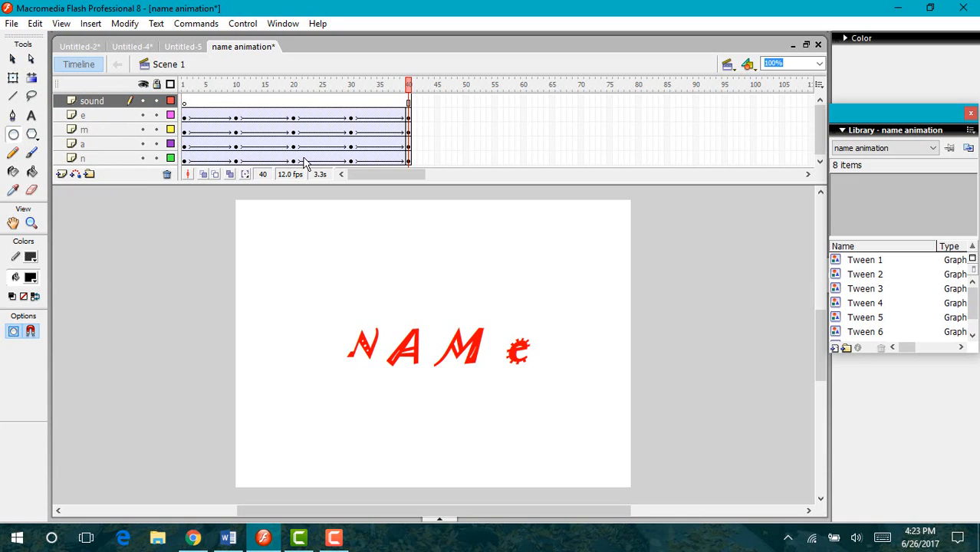
# - Import the Noble Gardens audio file from the Desktop's songs folder to the stage
pyautogui.click(13, 24)
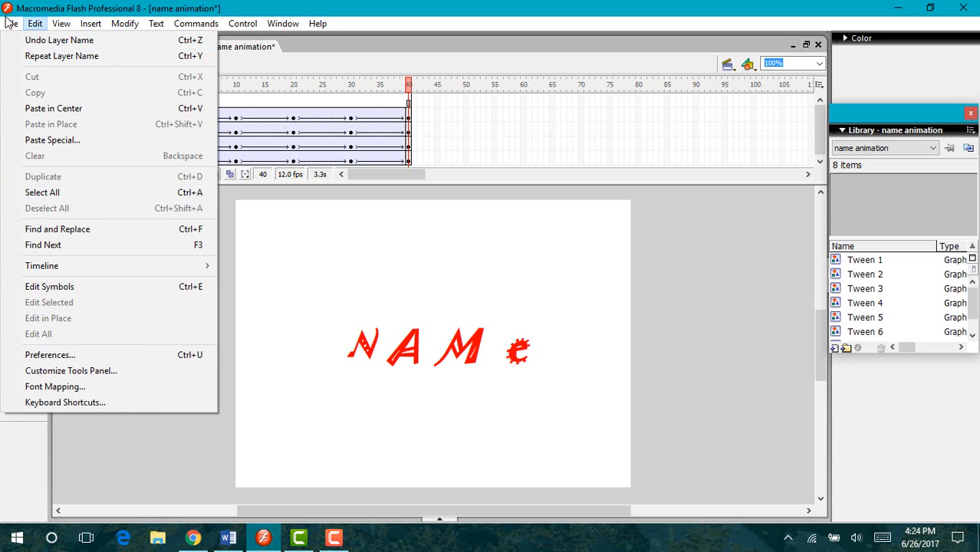
pyautogui.moveTo(92, 239)
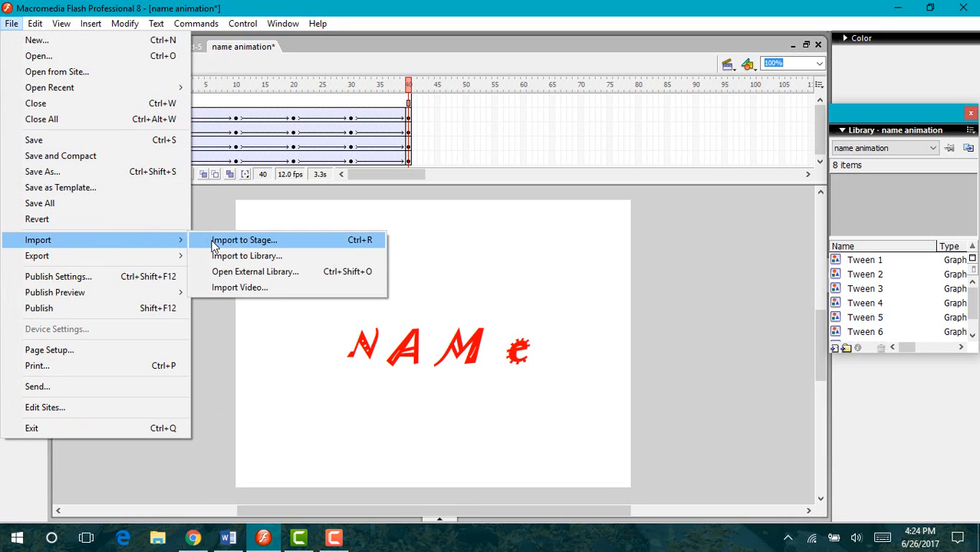
pyautogui.click(214, 243)
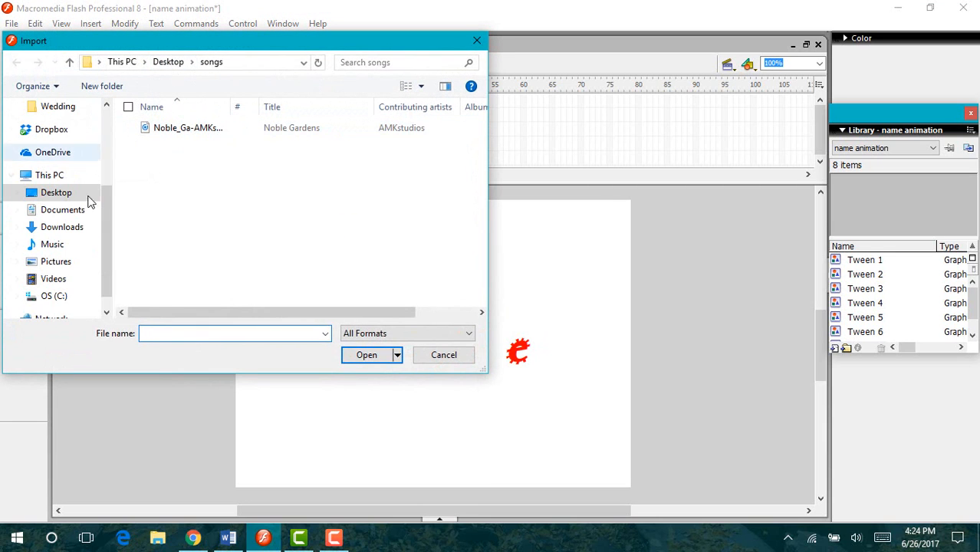
pyautogui.click(211, 128)
pyautogui.click(366, 355)
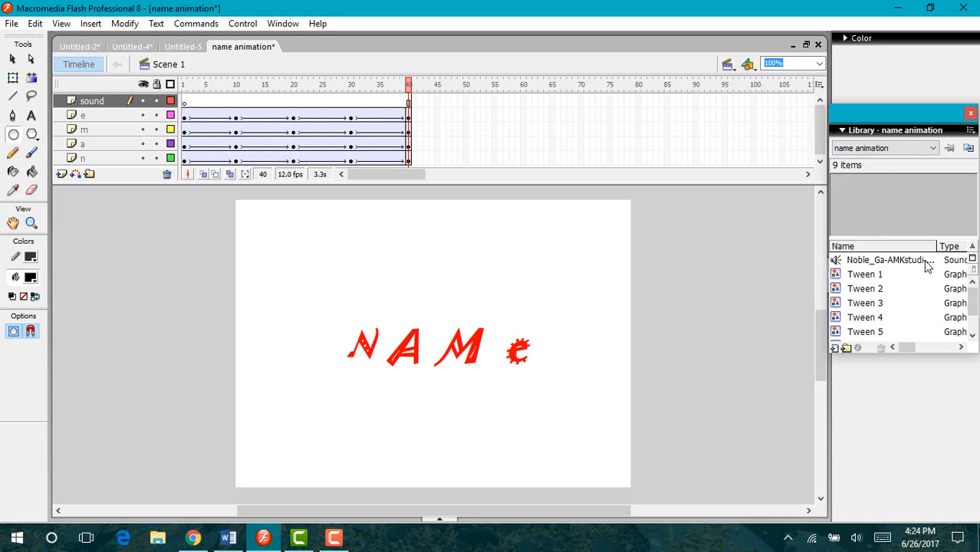
pyautogui.click(289, 26)
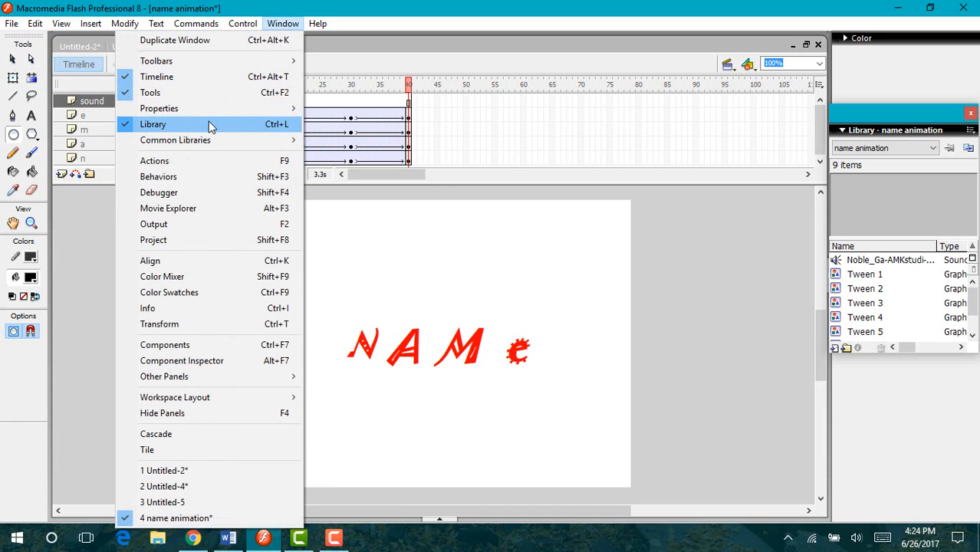
pyautogui.click(694, 231)
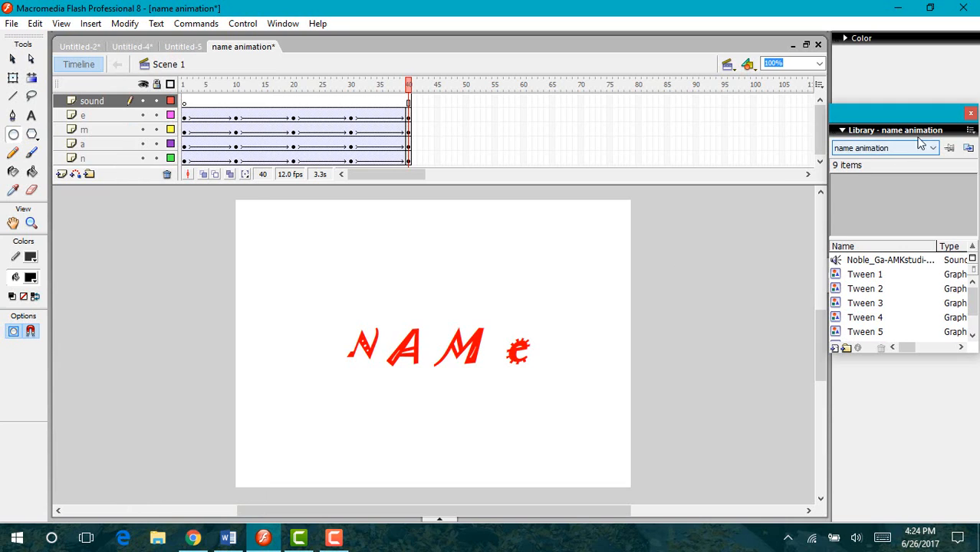
pyautogui.click(970, 131)
pyautogui.click(814, 232)
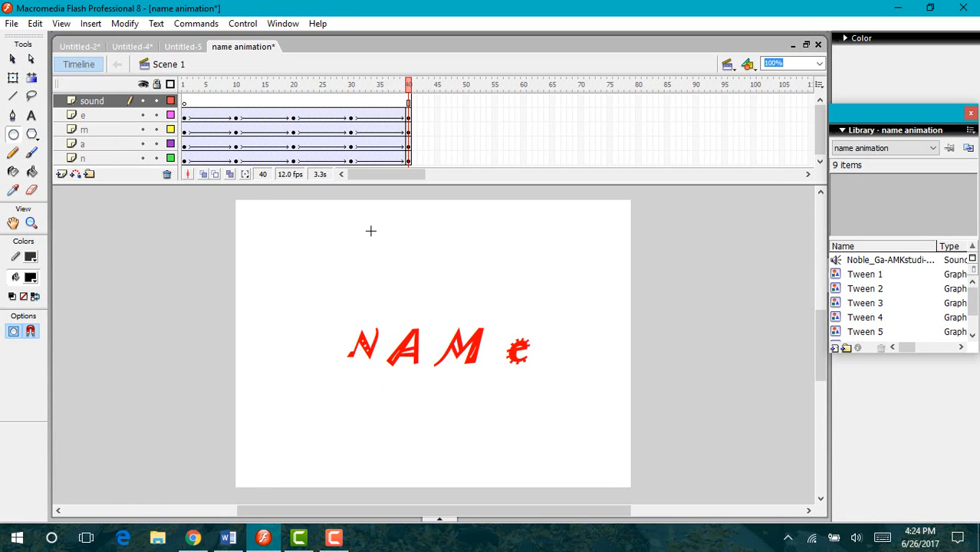
# - Assign the sound Noble_Ga-AMKstudi-10540_hifi to frame 1 of the sound layer
pyautogui.click(184, 102)
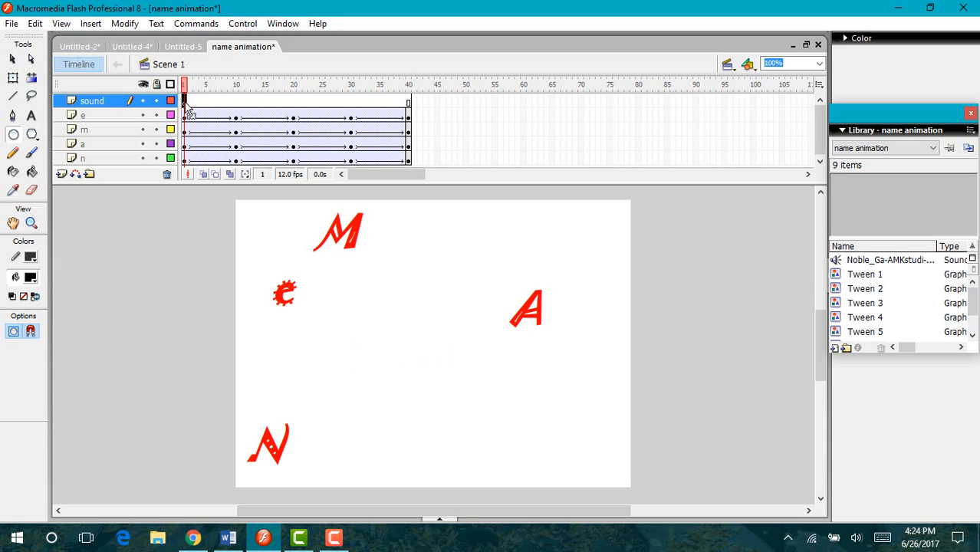
pyautogui.click(427, 523)
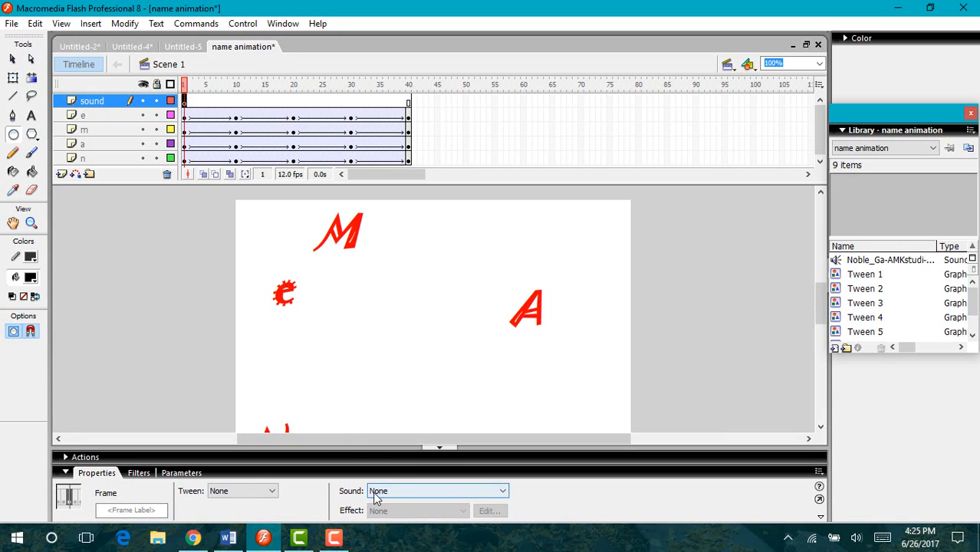
pyautogui.click(400, 490)
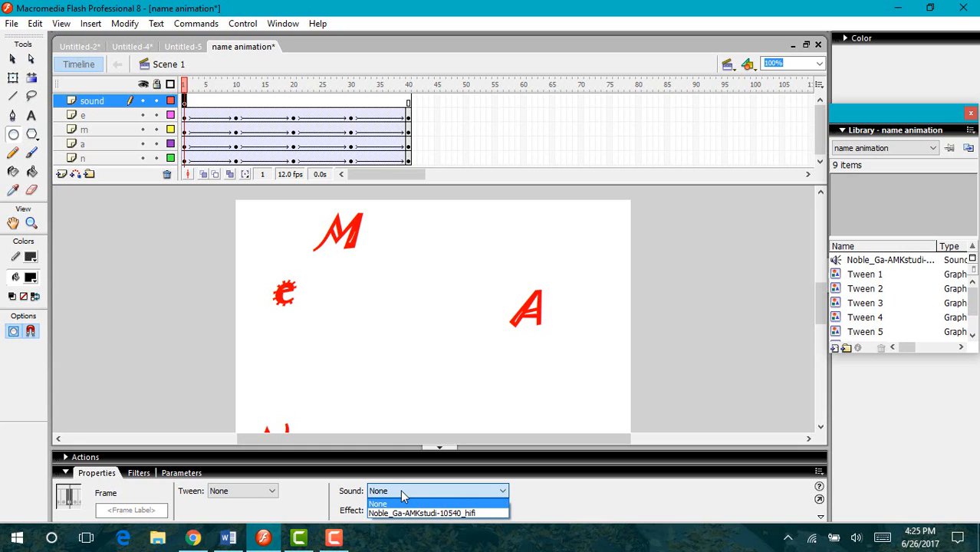
pyautogui.click(400, 514)
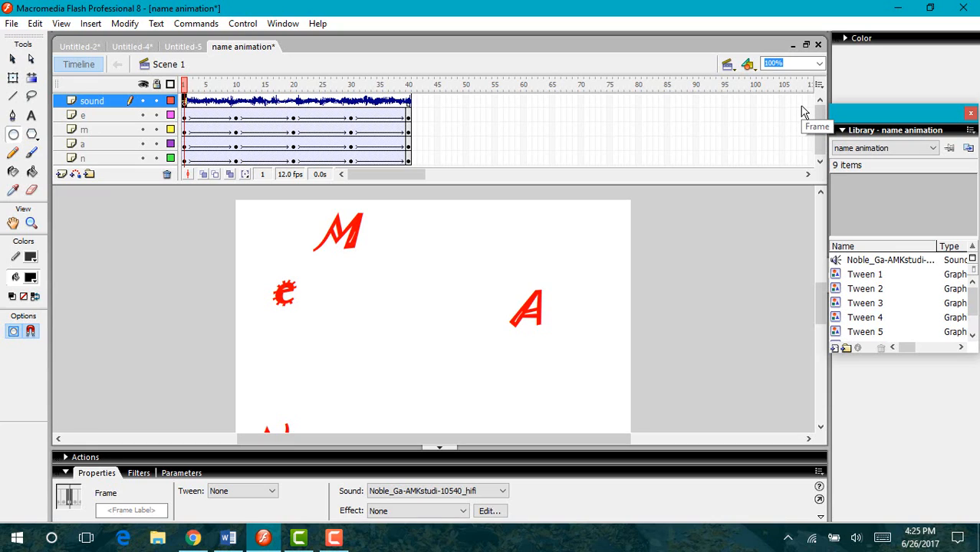
pyautogui.click(432, 448)
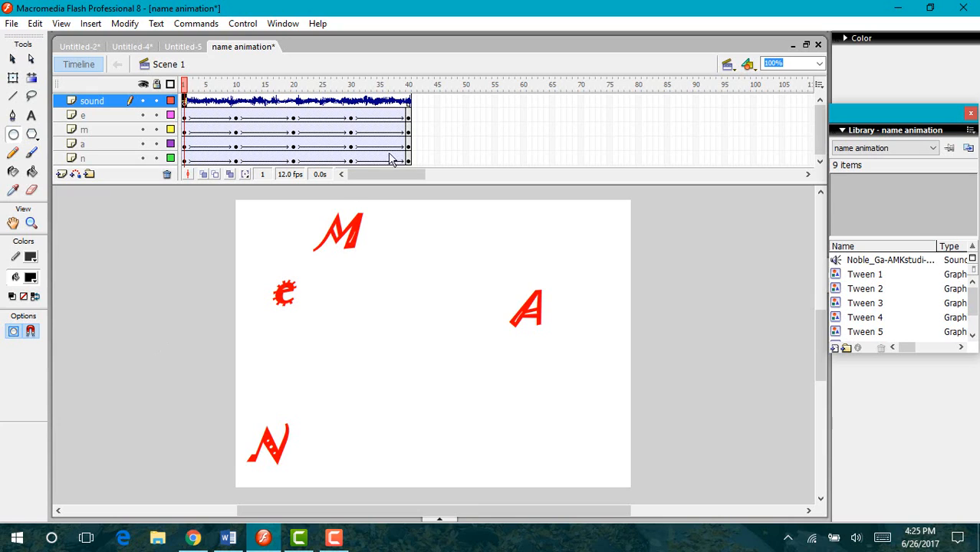
# - Remove frame 40 from the sound layer so the sound stops one frame before the animation ends
pyautogui.click(409, 109)
pyautogui.click(408, 98)
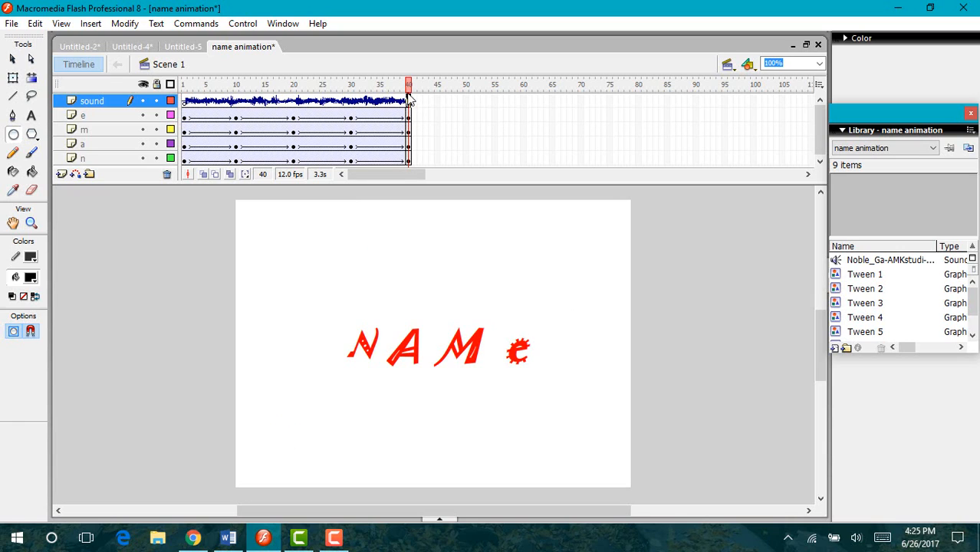
pyautogui.rightClick(409, 100)
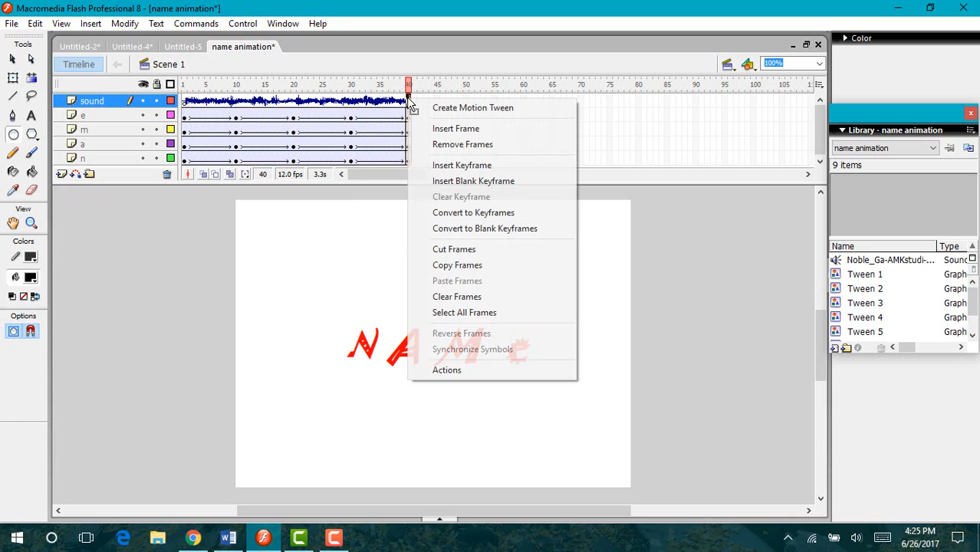
pyautogui.click(453, 145)
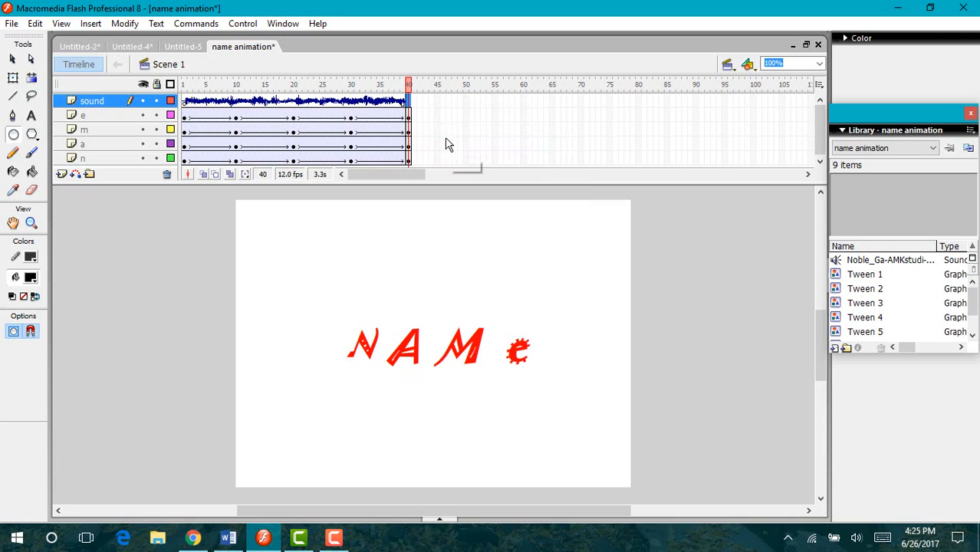
# - Insert a keyframe at the emptied frame 40 of the sound layer
pyautogui.click(420, 100)
pyautogui.click(409, 101)
pyautogui.click(414, 100)
pyautogui.click(412, 104)
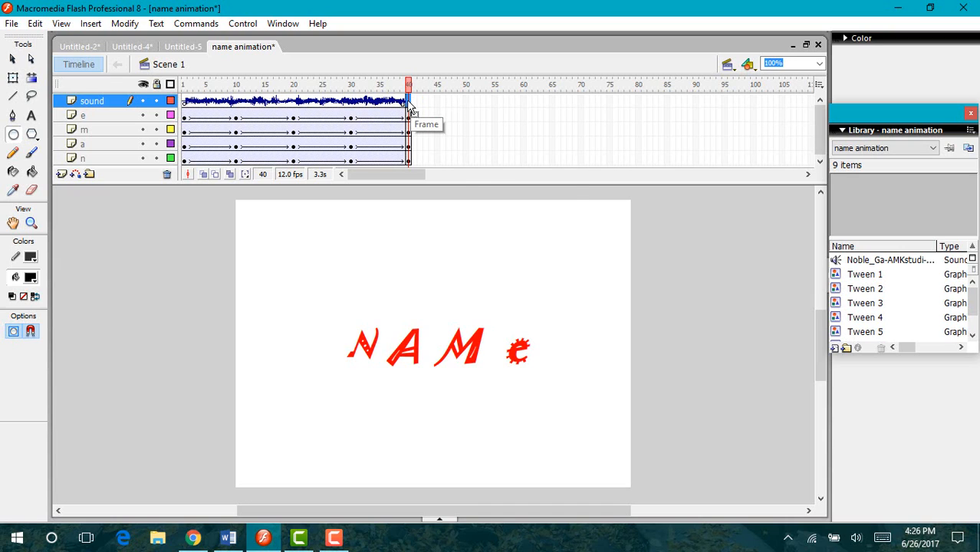
pyautogui.rightClick(411, 109)
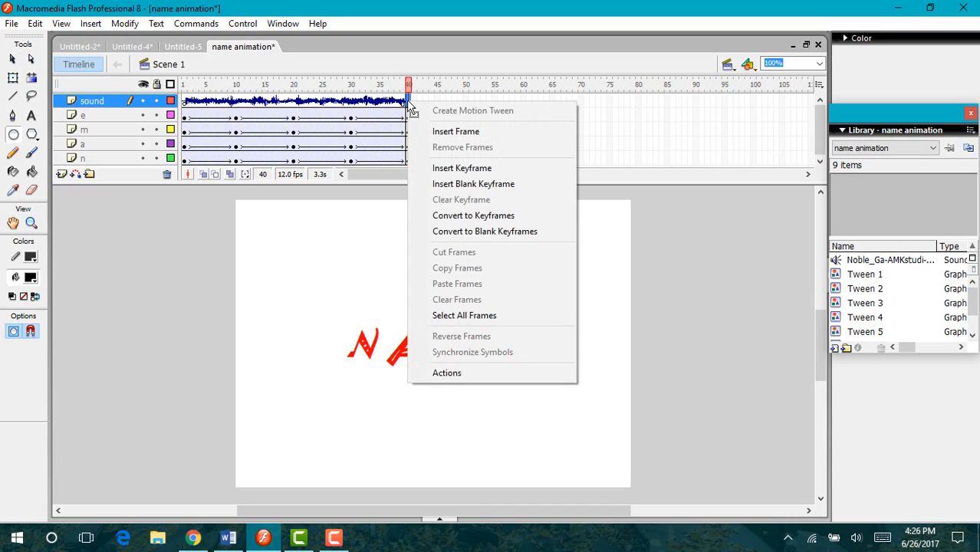
pyautogui.click(457, 172)
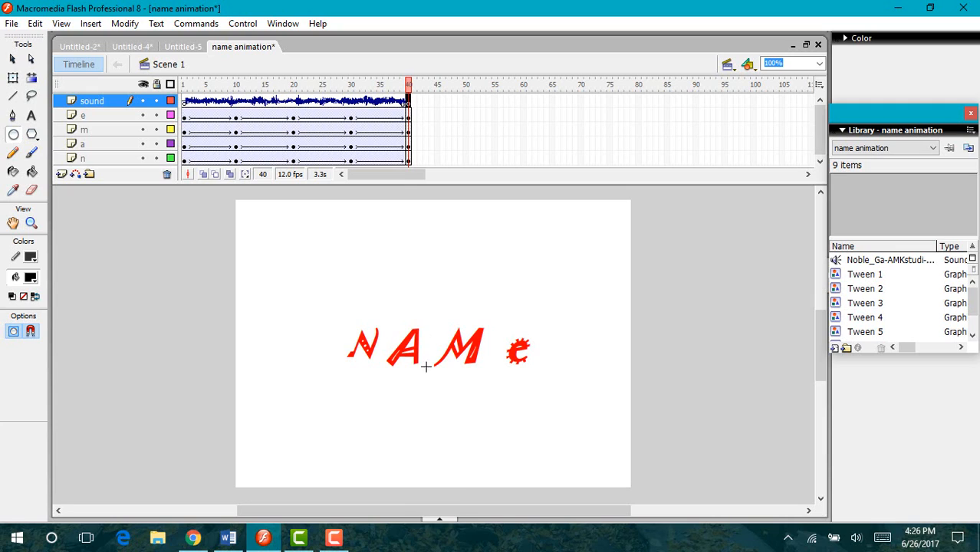
# - Add a stopAllSounds action to the keyframe at frame 40 of the sound layer
pyautogui.click(440, 519)
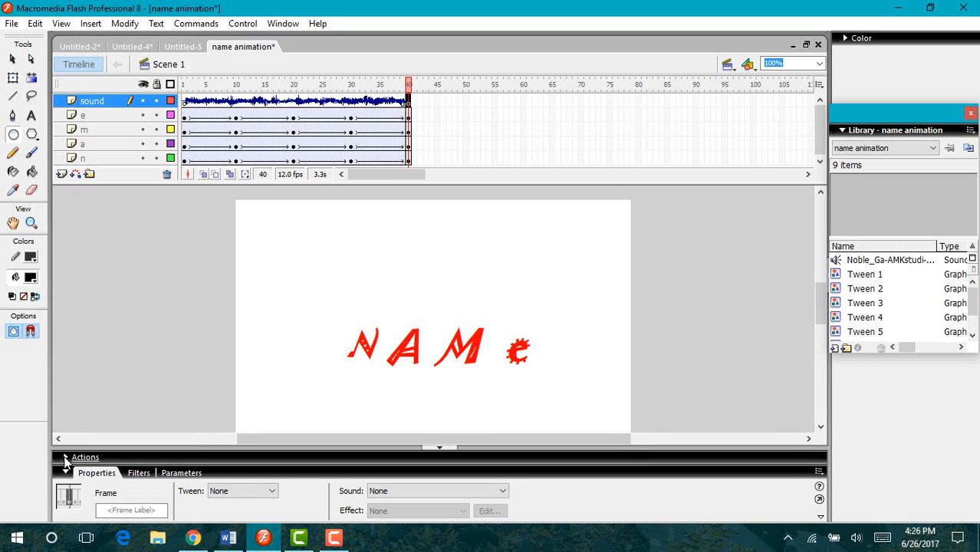
pyautogui.click(68, 456)
pyautogui.click(67, 473)
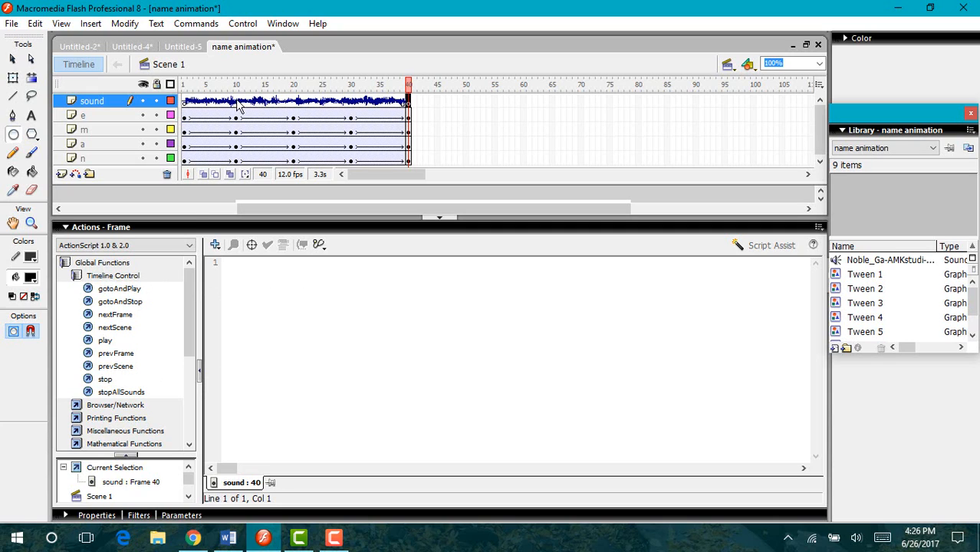
pyautogui.click(115, 393)
pyautogui.moveTo(142, 381); pyautogui.dragTo(247, 311)
pyautogui.click(404, 102)
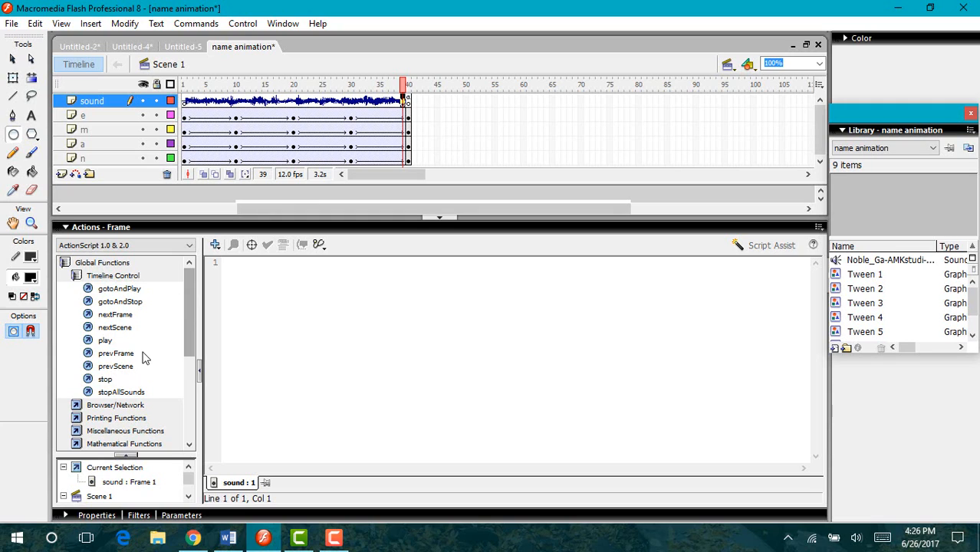
pyautogui.click(408, 101)
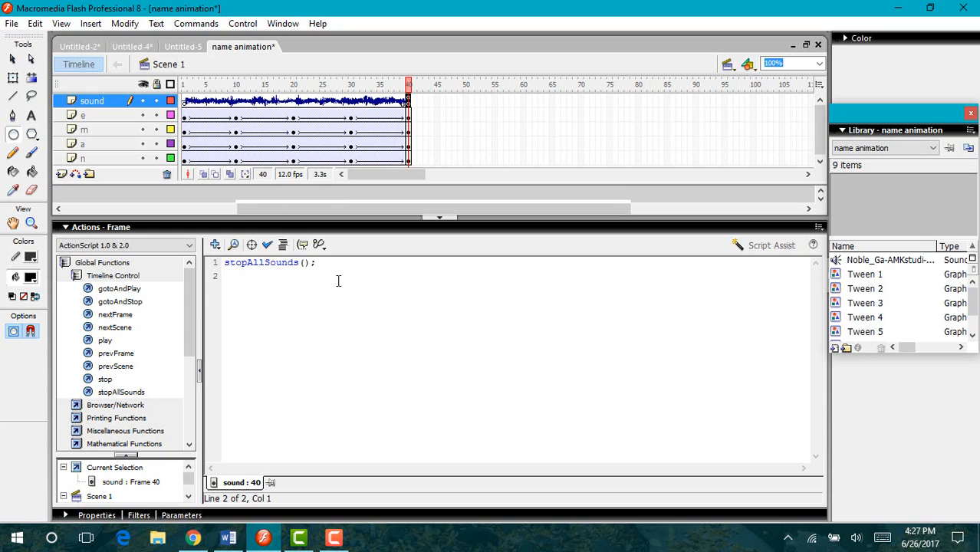
# - Add a stop action to frame 40 of layer e and collapse the script editor
pyautogui.click(408, 116)
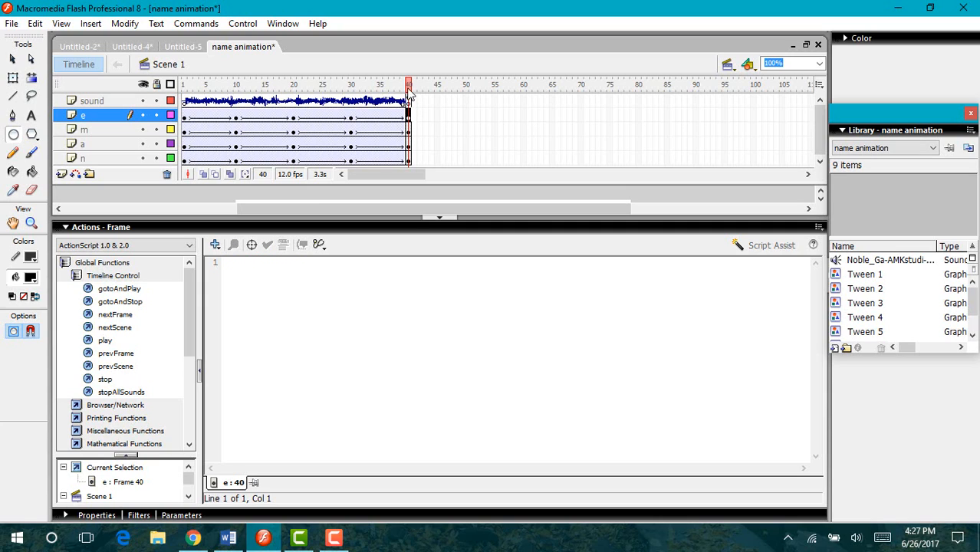
pyautogui.click(413, 117)
pyautogui.click(409, 117)
pyautogui.moveTo(89, 381); pyautogui.dragTo(256, 350)
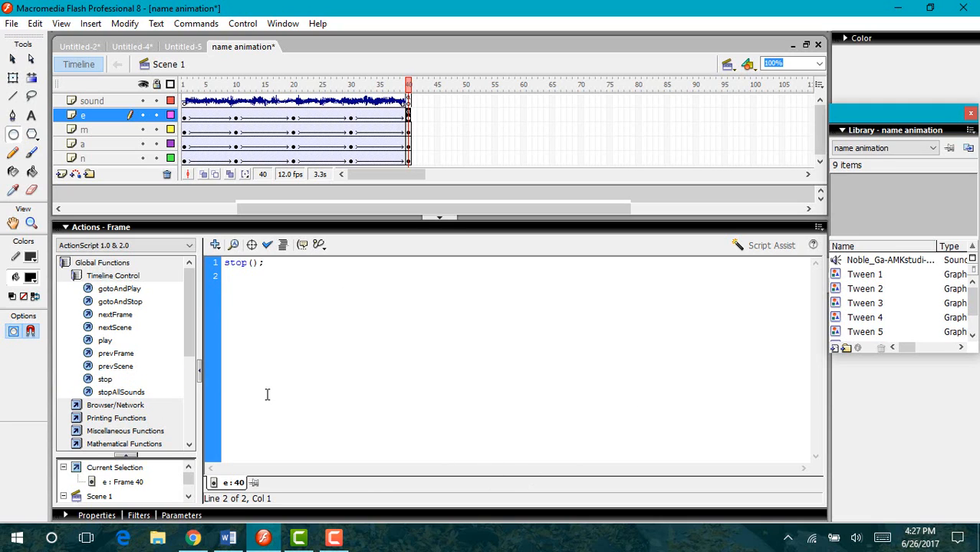
pyautogui.click(392, 116)
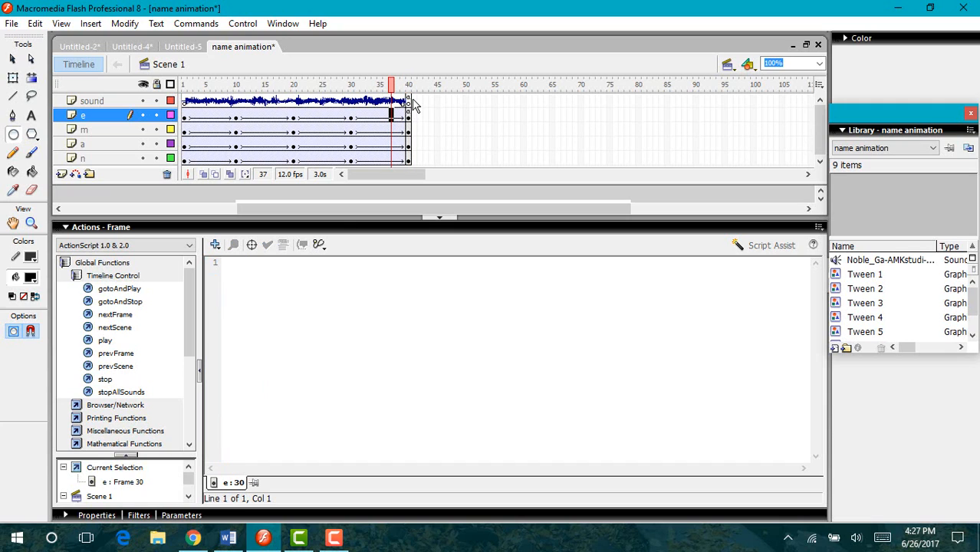
pyautogui.click(435, 218)
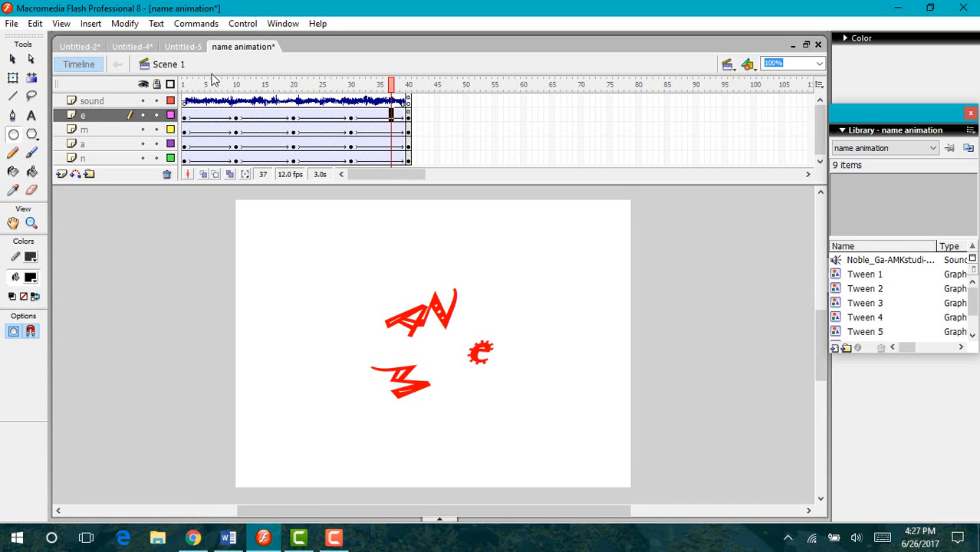
# - Return to frame 1, test the movie with its sound, and close the preview
pyautogui.click(184, 85)
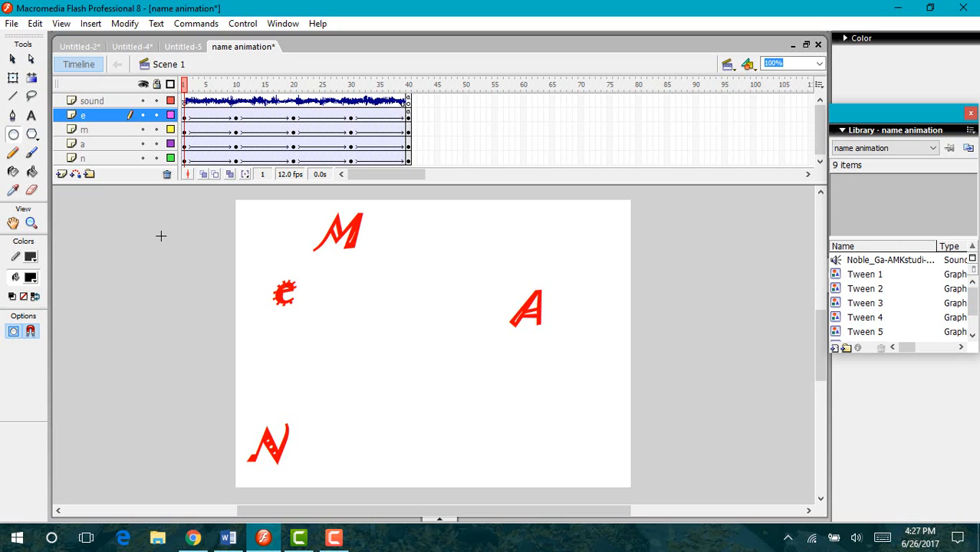
pyautogui.hotkey('ctrl', 'Return')
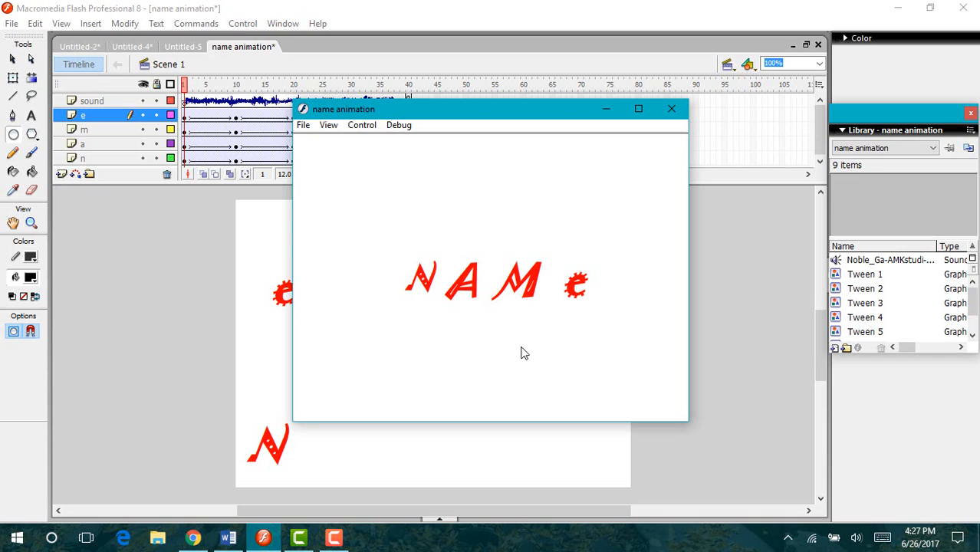
pyautogui.click(673, 109)
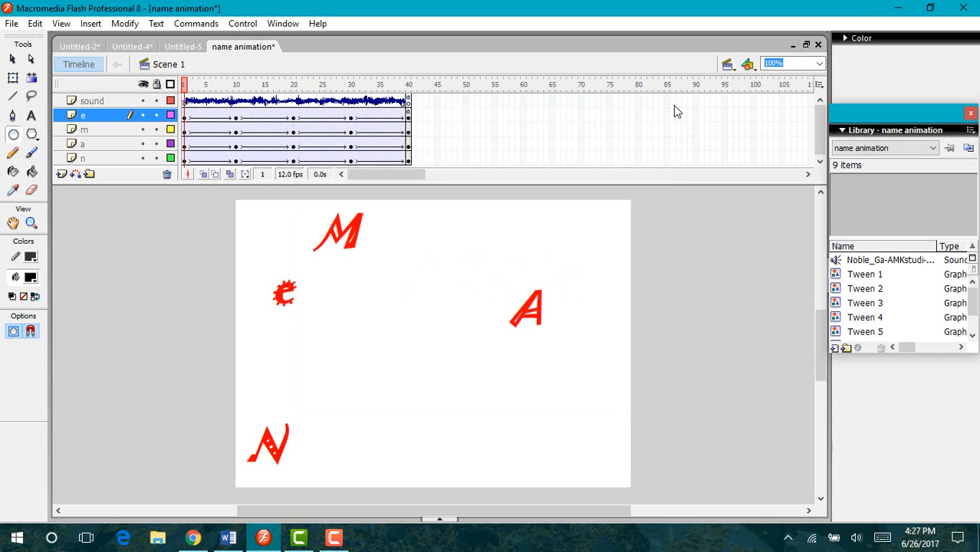